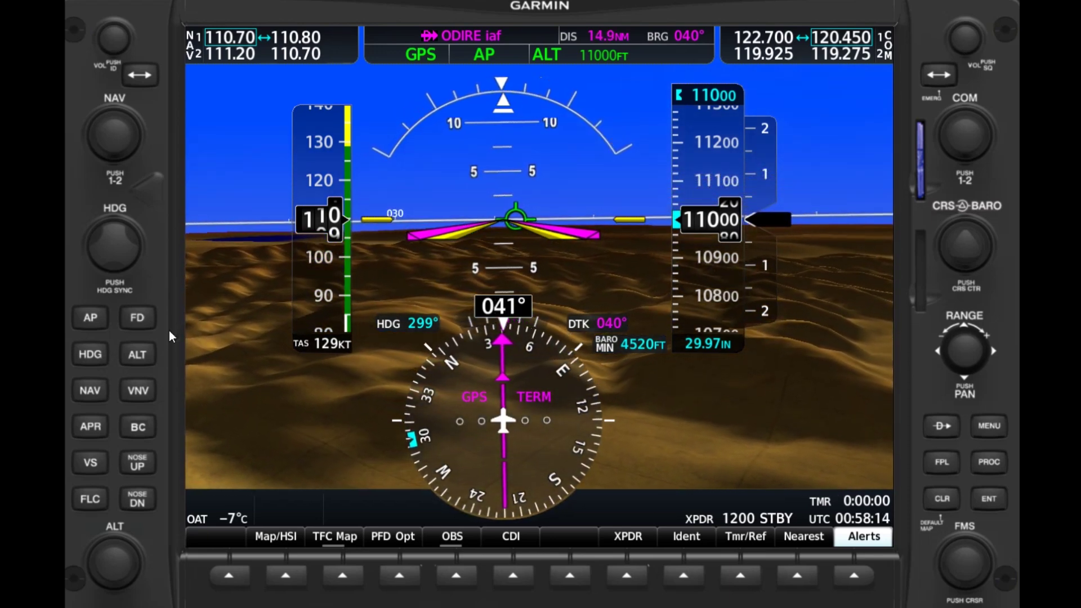
# Sync the heading bug to the current heading and open Temperature Compensation for the active flight plan
pyautogui.click(118, 249)
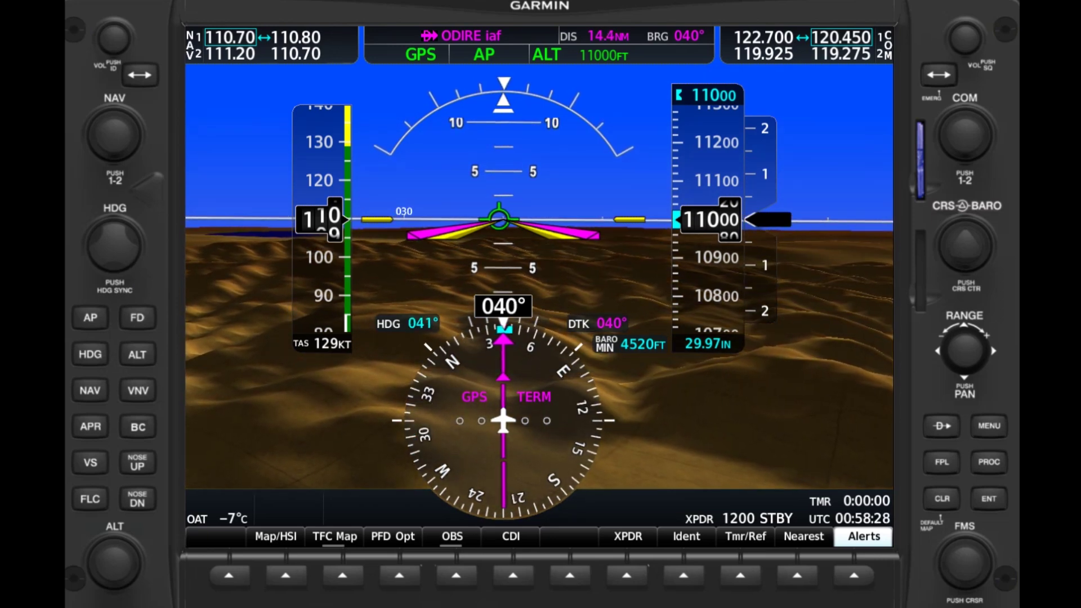
pyautogui.click(942, 461)
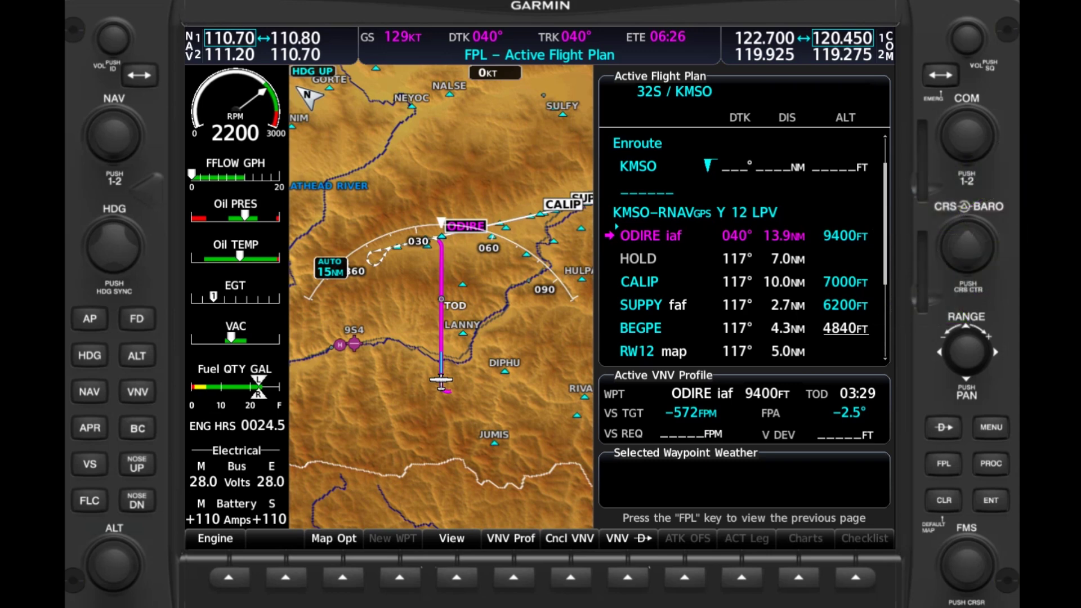
pyautogui.click(999, 429)
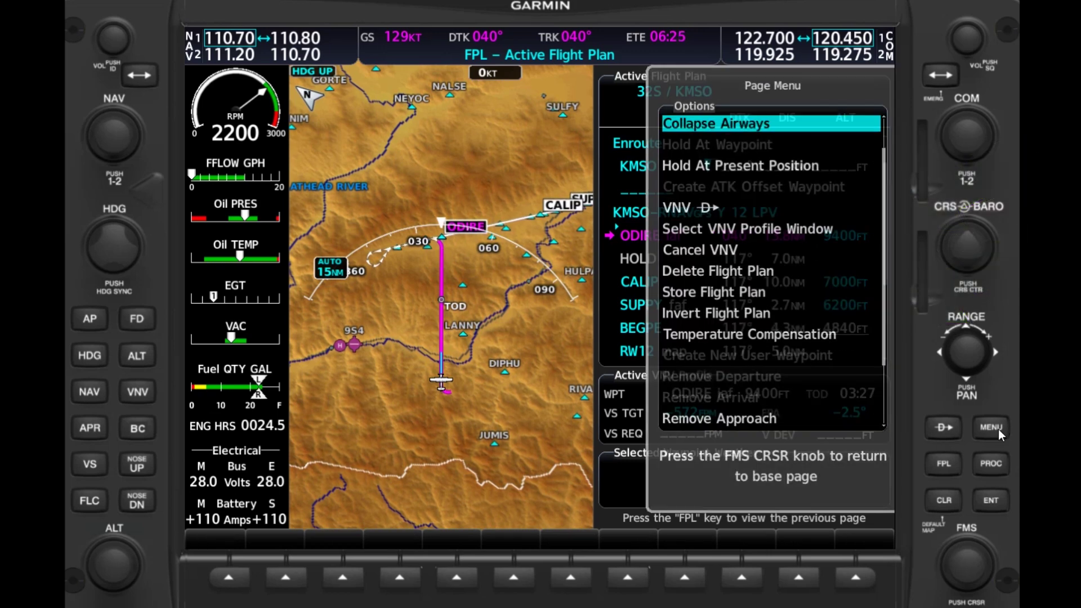
pyautogui.press('Down')
pyautogui.press('Down')
pyautogui.press('Down')
pyautogui.press('Down')
pyautogui.press('Down')
pyautogui.press('Down')
pyautogui.press('Down')
pyautogui.press('Down')
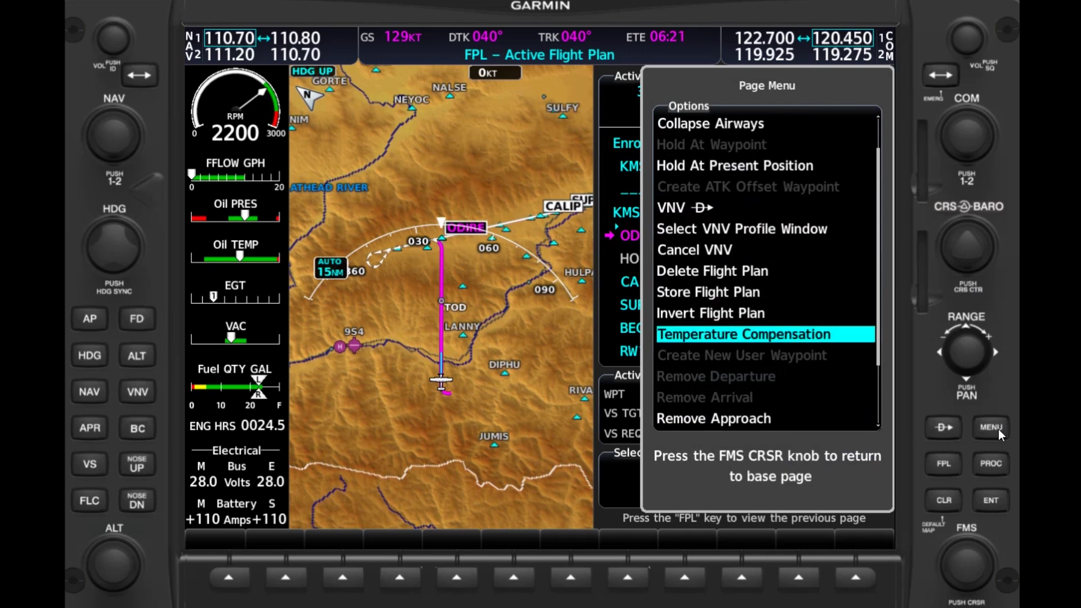
pyautogui.click(996, 503)
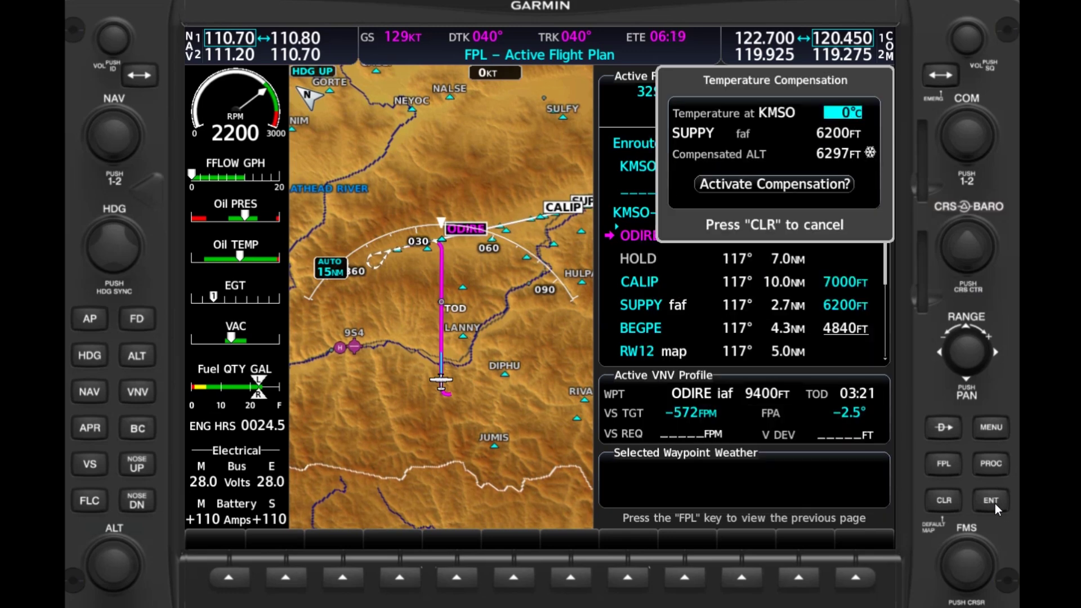
# Set the temperature at KMSO to -12°C and activate the temperature compensation
pyautogui.press('Down')
pyautogui.press('Down')
pyautogui.press('Down')
pyautogui.press('Down')
pyautogui.press('Down')
pyautogui.press('Down')
pyautogui.press('Down')
pyautogui.press('Down')
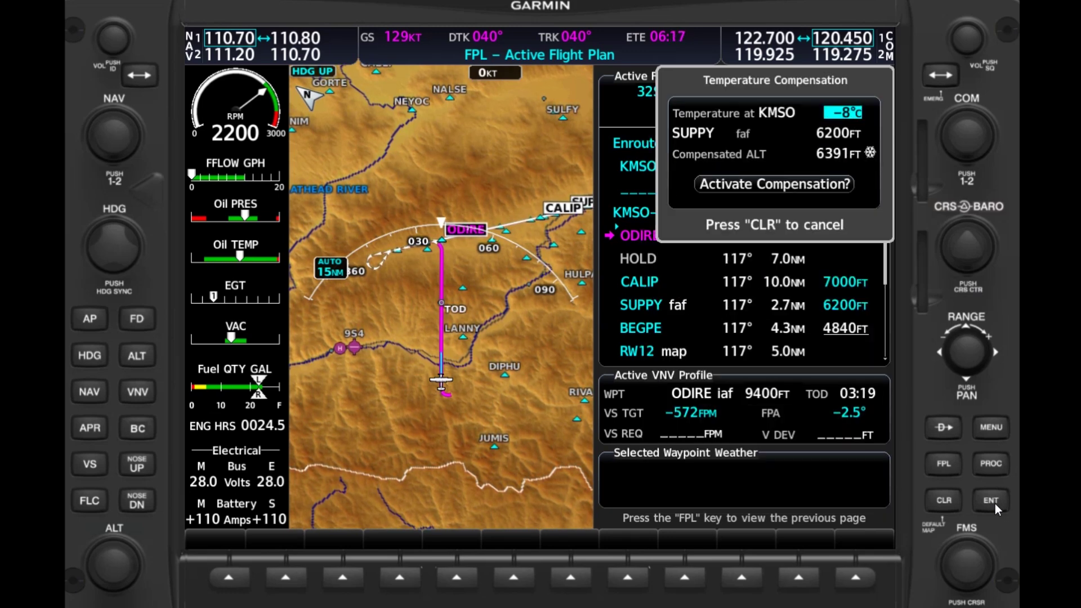
pyautogui.press('Down')
pyautogui.press('Down')
pyautogui.press('Down')
pyautogui.press('Down')
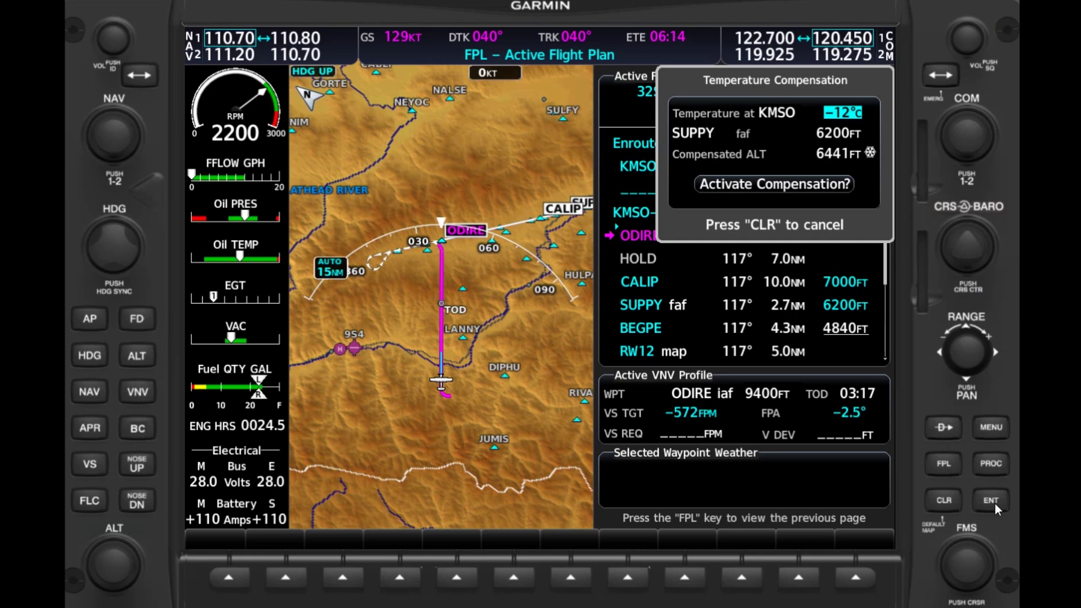
pyautogui.click(995, 504)
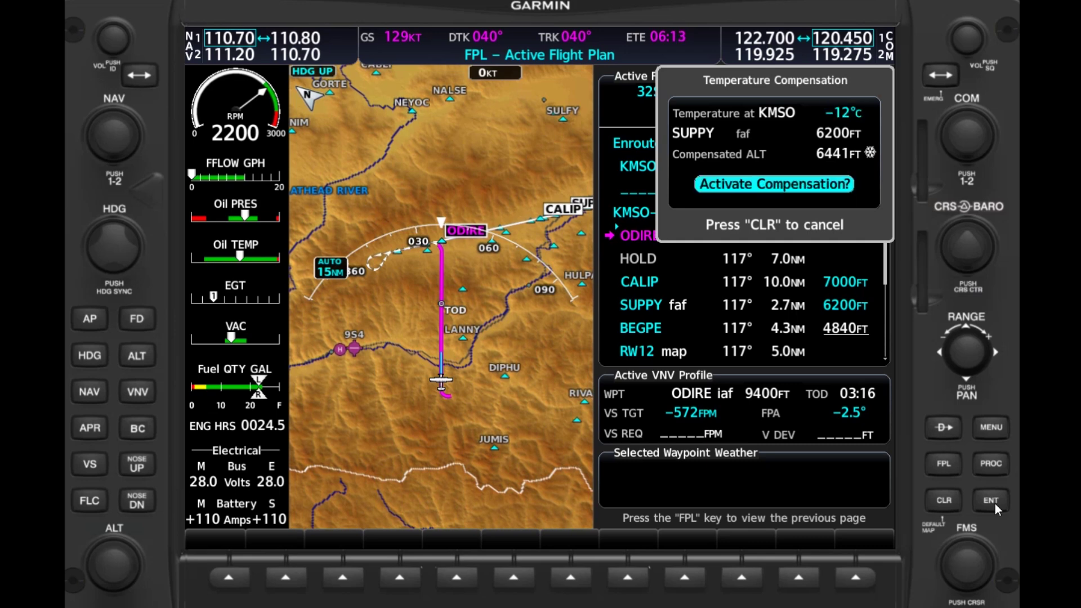
pyautogui.click(995, 504)
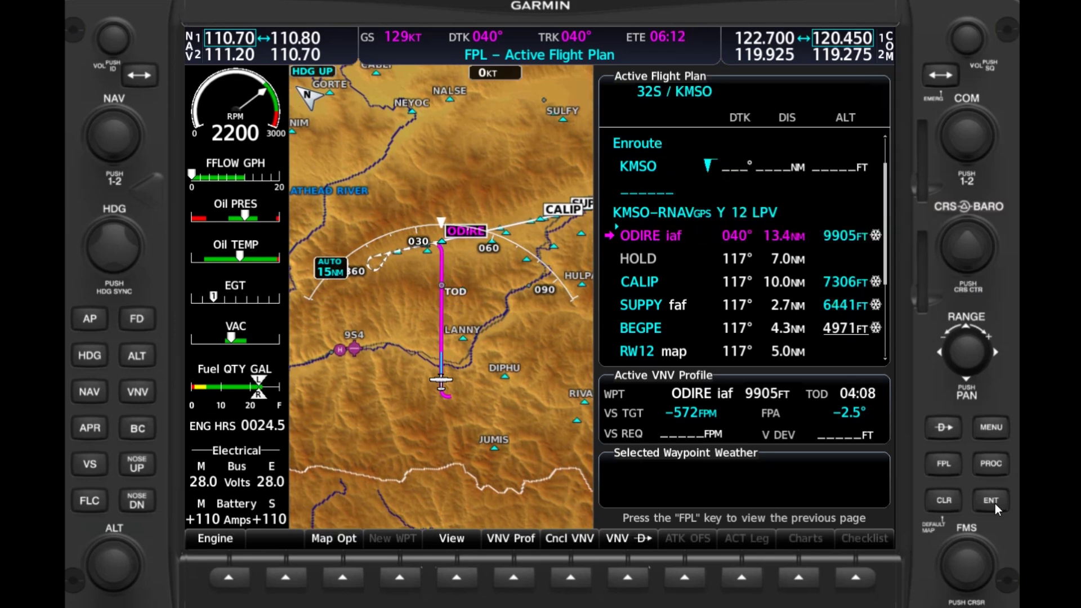
# Examine the compensated altitudes in the active flight plan, from the approach waypoints through the missed approach as far as TUSEE
pyautogui.click(965, 568)
pyautogui.scroll(-4, 965, 568)
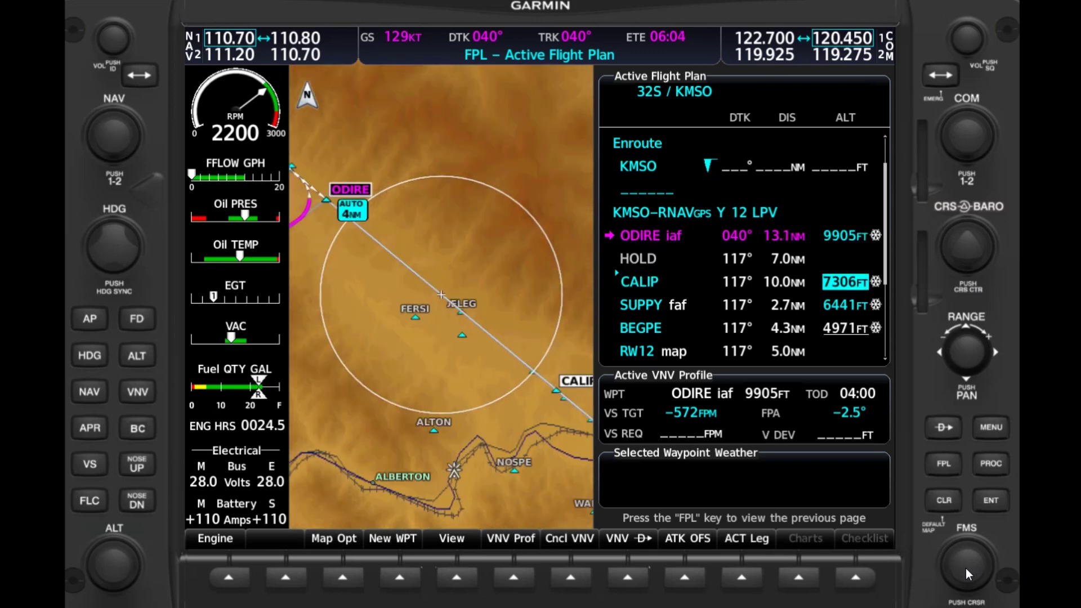
pyautogui.scroll(-5, 966, 568)
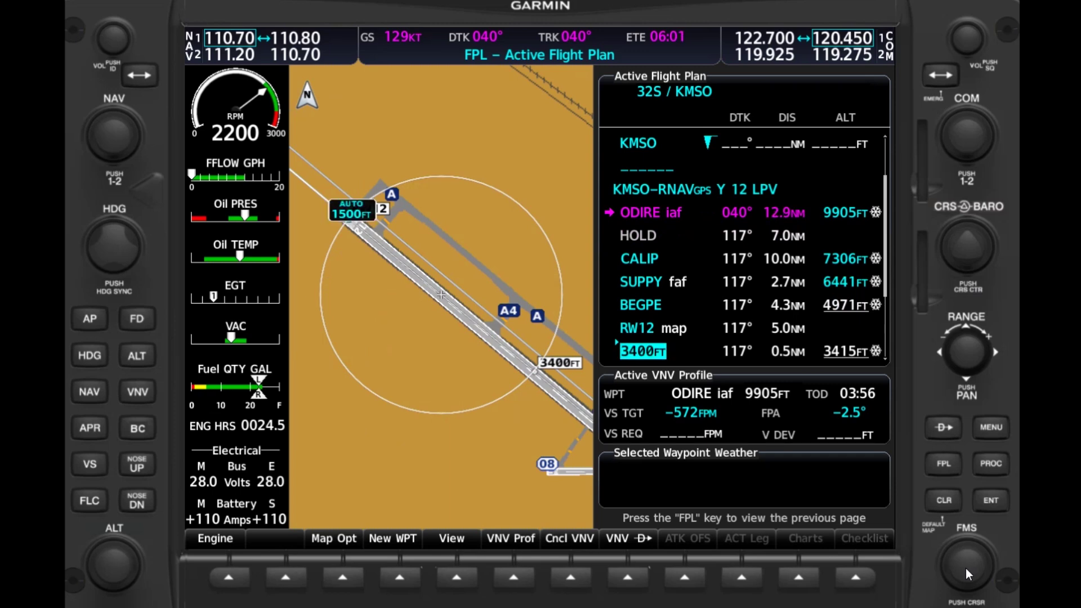
pyautogui.scroll(-1, 966, 569)
pyautogui.scroll(-1, 965, 569)
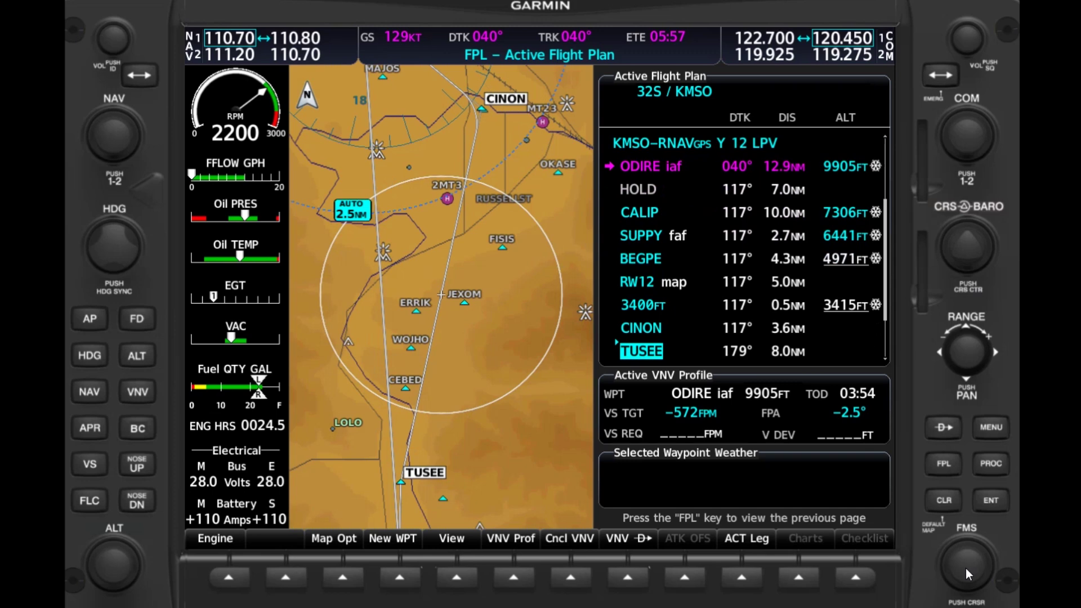
pyautogui.click(965, 569)
# Reselect the RNAV GPS Y 12 LPV approach at KMSO with the ODIRE transition and decline the course reversal
pyautogui.click(990, 467)
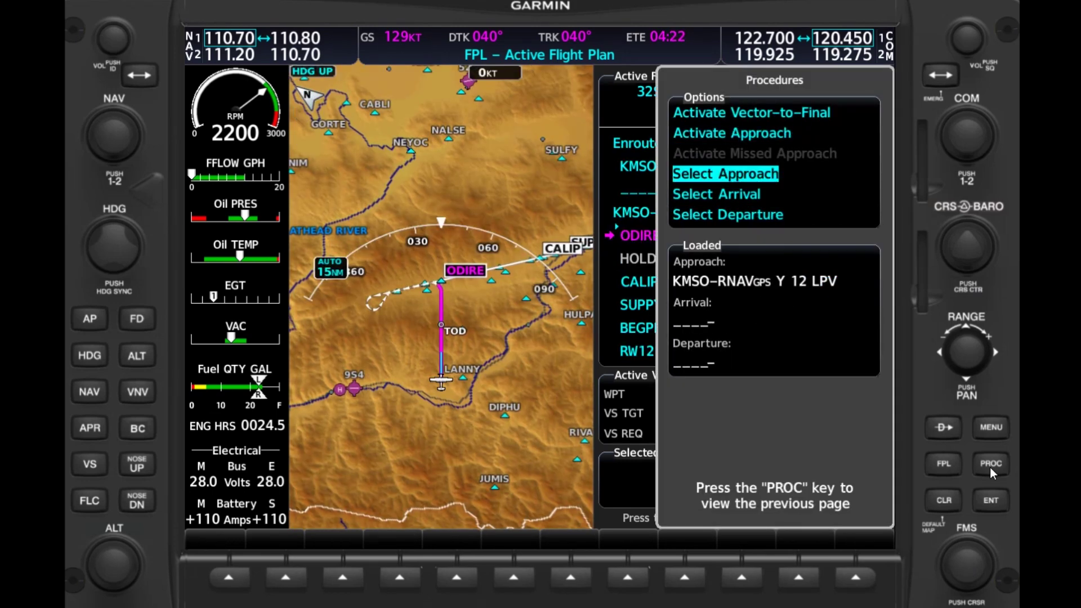
pyautogui.click(995, 506)
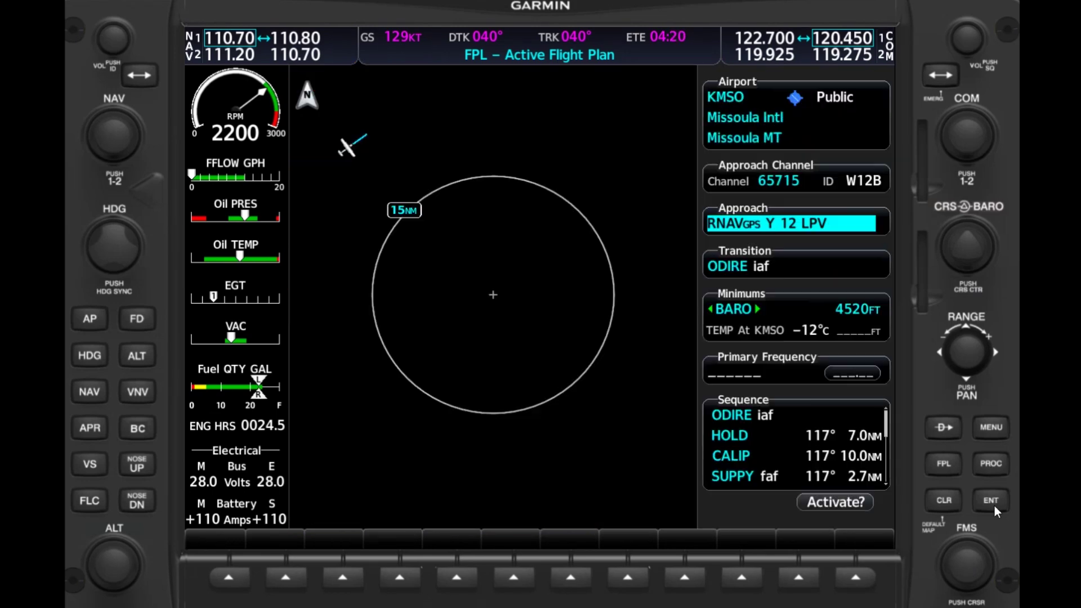
pyautogui.click(995, 506)
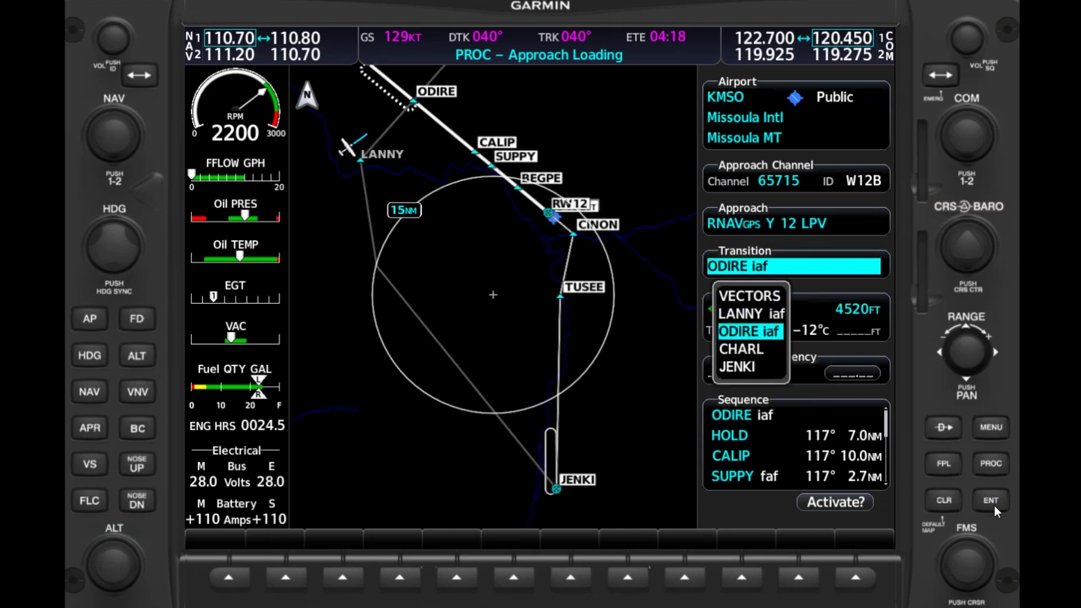
pyautogui.click(994, 505)
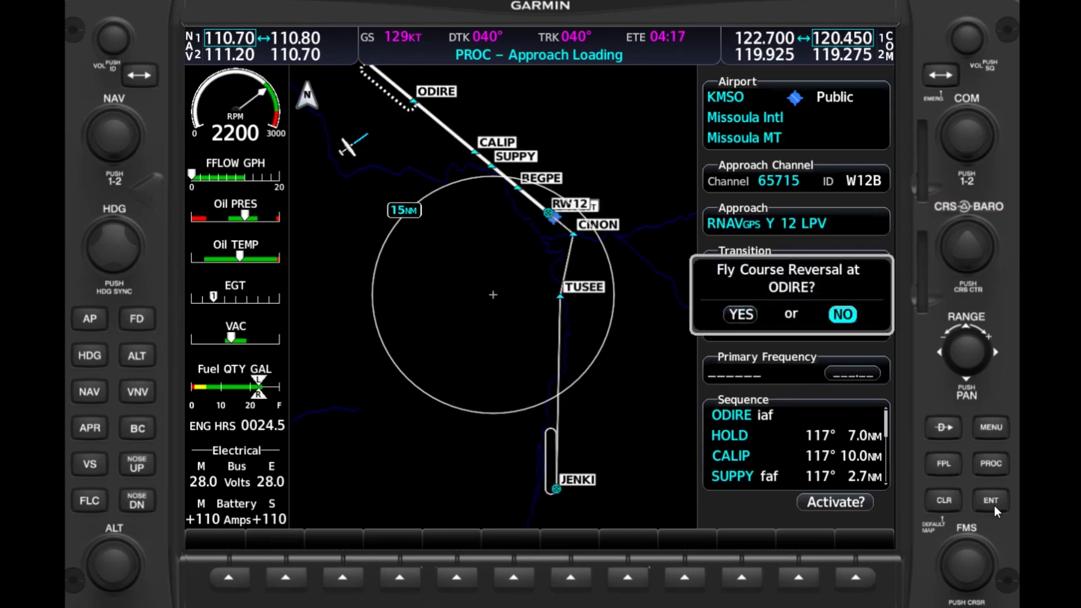
pyautogui.click(995, 506)
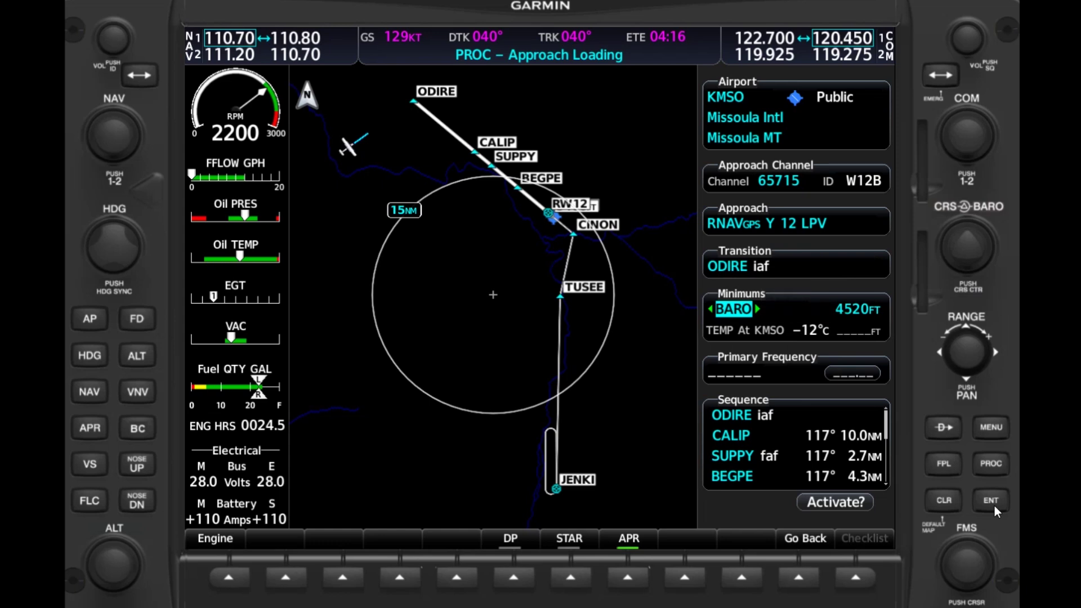
# Set the barometric minimums to 4670 ft and activate the approach
pyautogui.click(994, 506)
pyautogui.scroll(2, 994, 506)
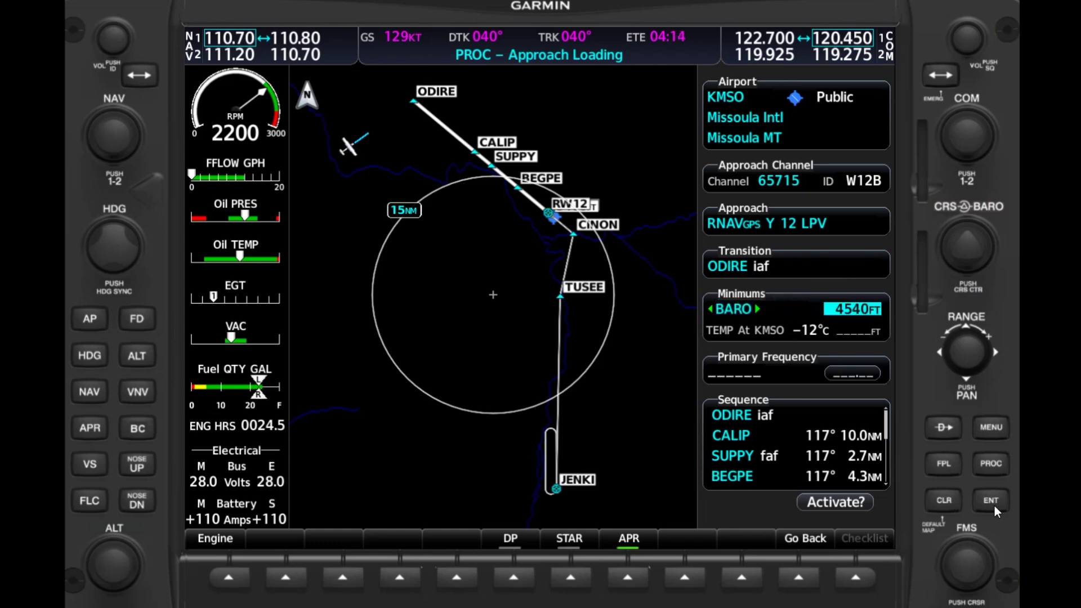
pyautogui.scroll(4, 995, 507)
pyautogui.scroll(1, 995, 507)
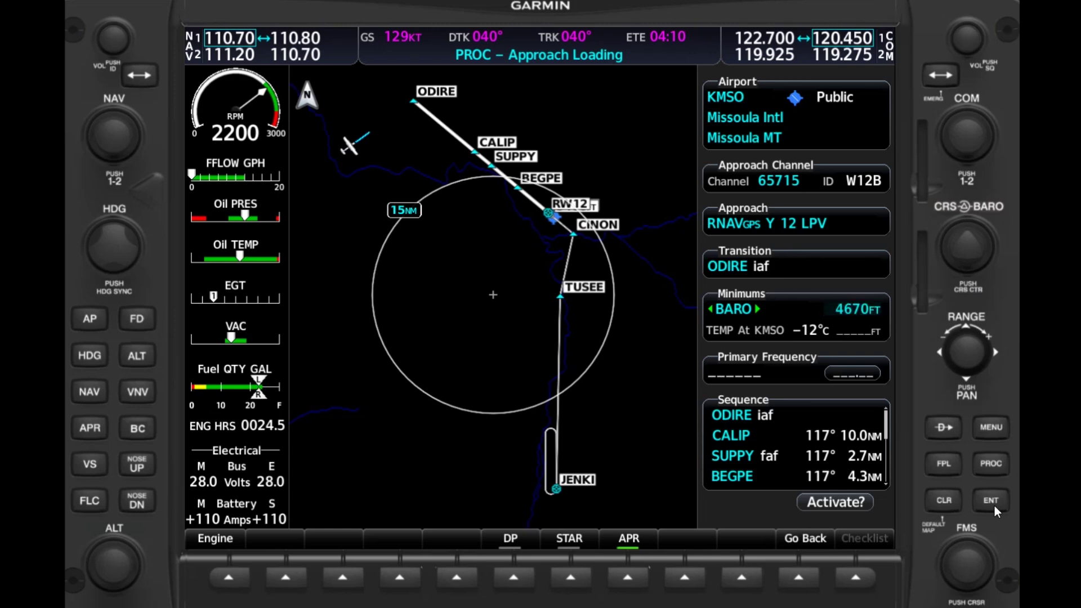
pyautogui.click(995, 507)
pyautogui.click(994, 507)
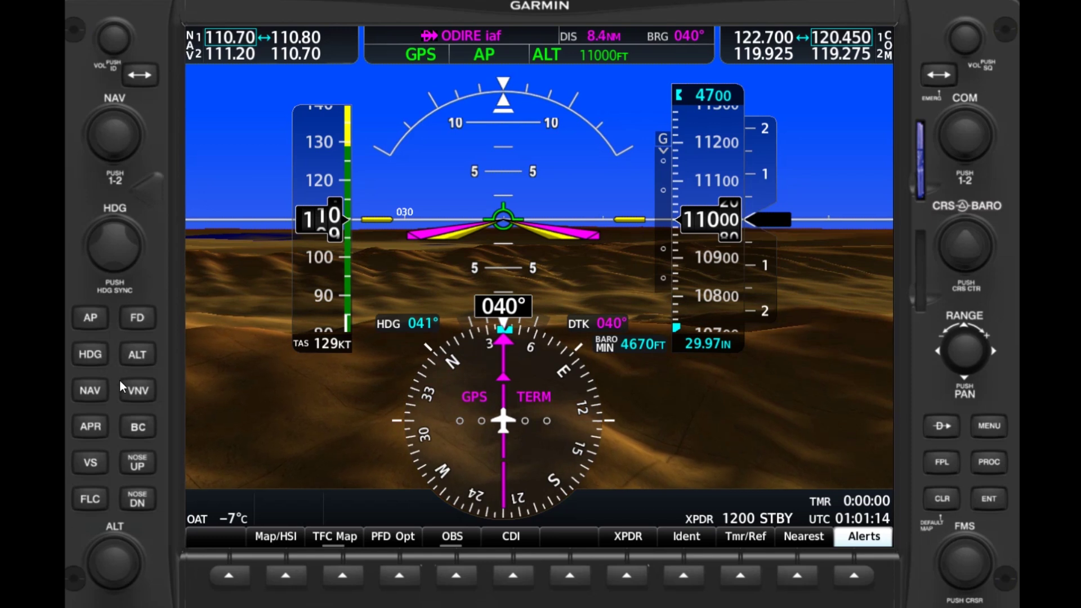
# Arm the autopilot's vertical navigation descent and the approach mode with glidepath
pyautogui.click(138, 394)
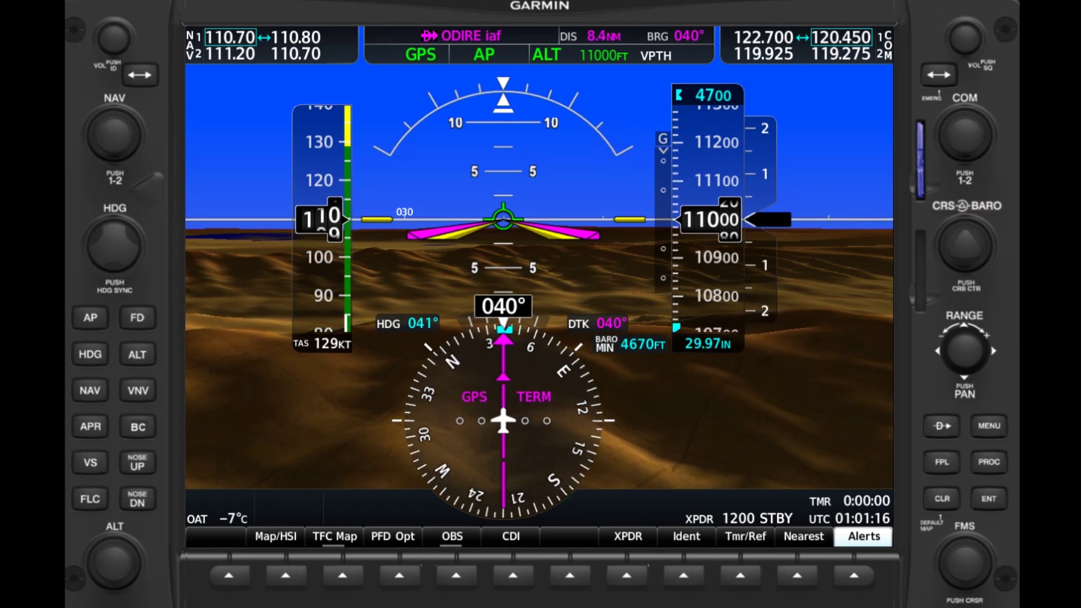
pyautogui.click(92, 427)
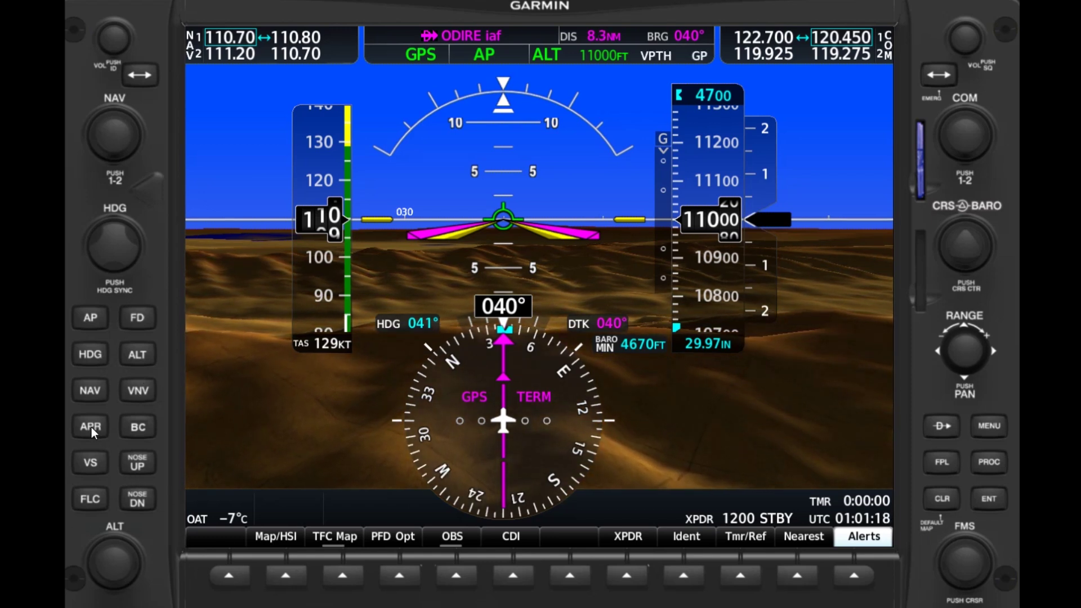